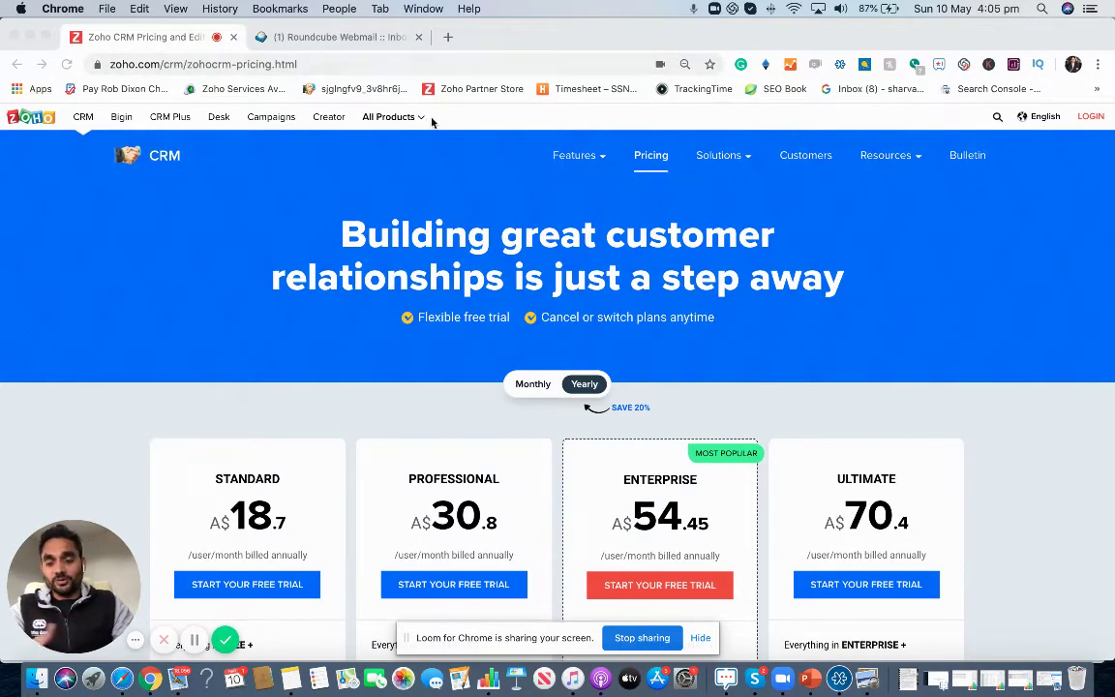
Scroll past the plan feature lists to the Bigin banner and Free Edition box.
scroll(431, 120, down, 2)
scroll(432, 123, down, 1)
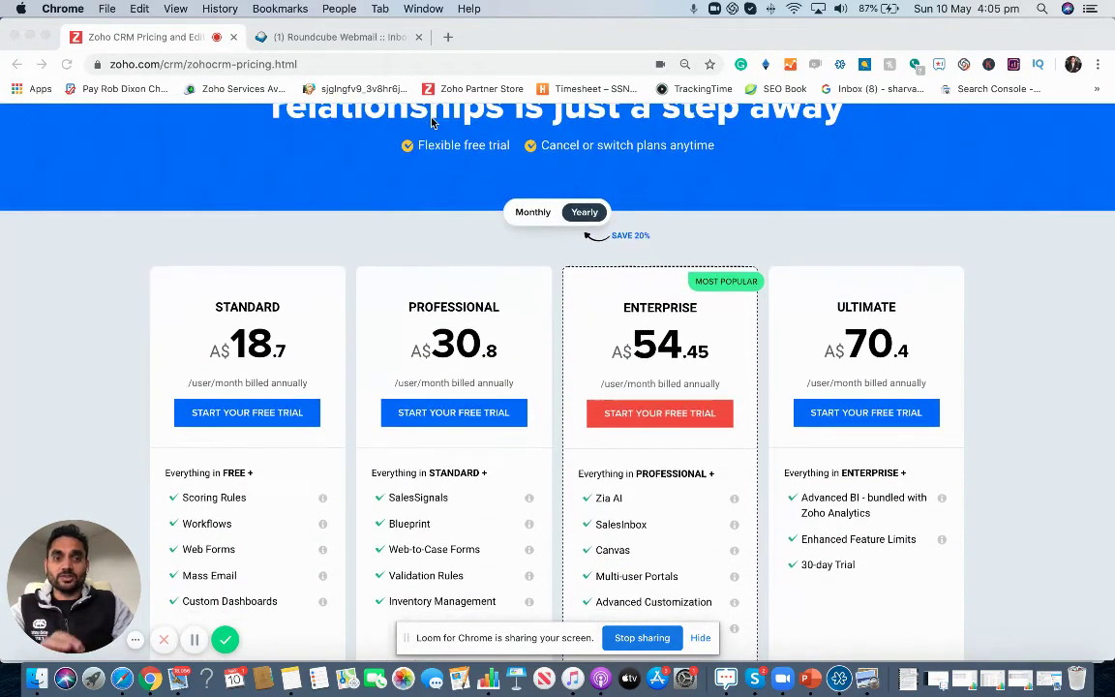
scroll(428, 119, down, 3)
scroll(580, 213, down, 3)
scroll(711, 251, down, 1)
scroll(711, 251, down, 1)
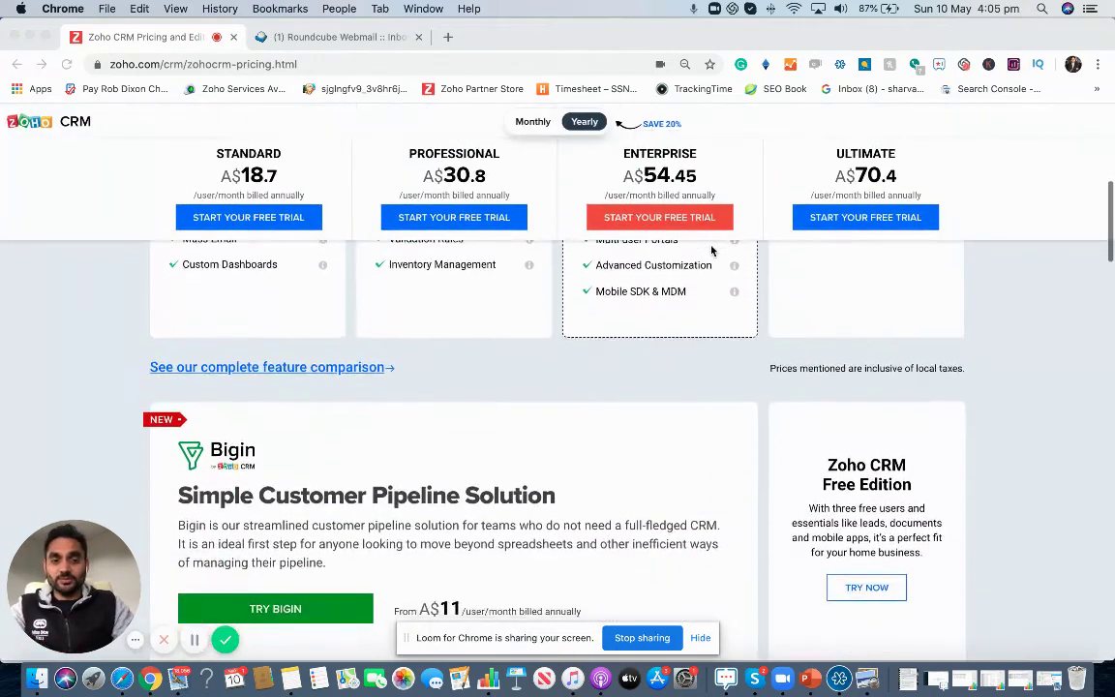
scroll(711, 250, down, 1)
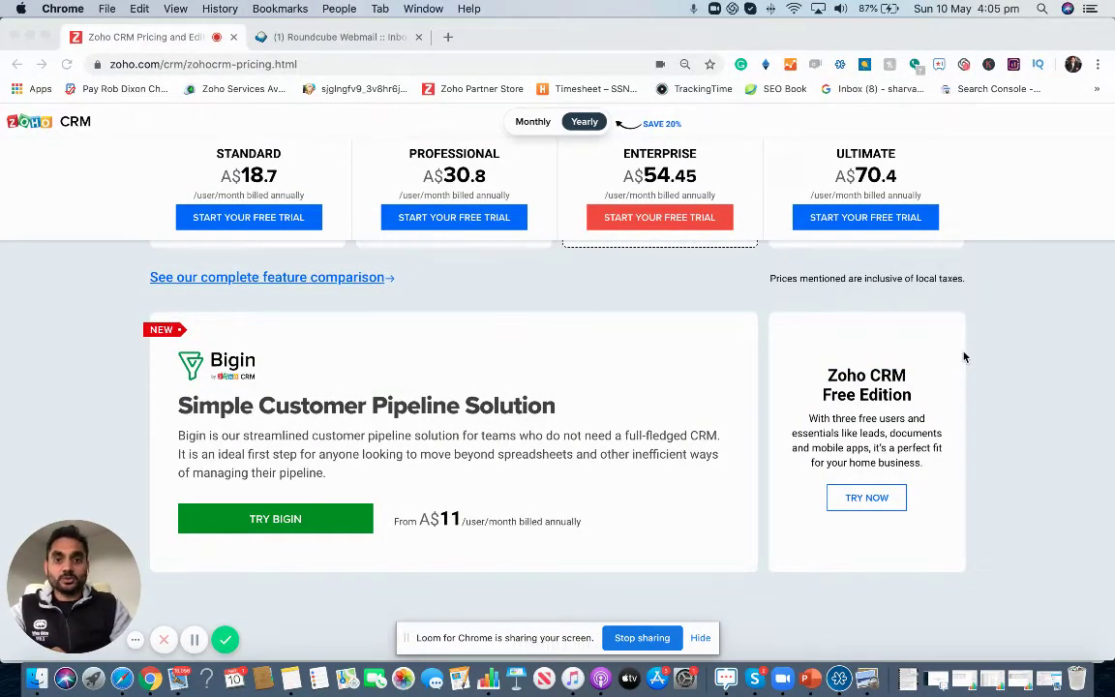
scroll(962, 357, up, 1)
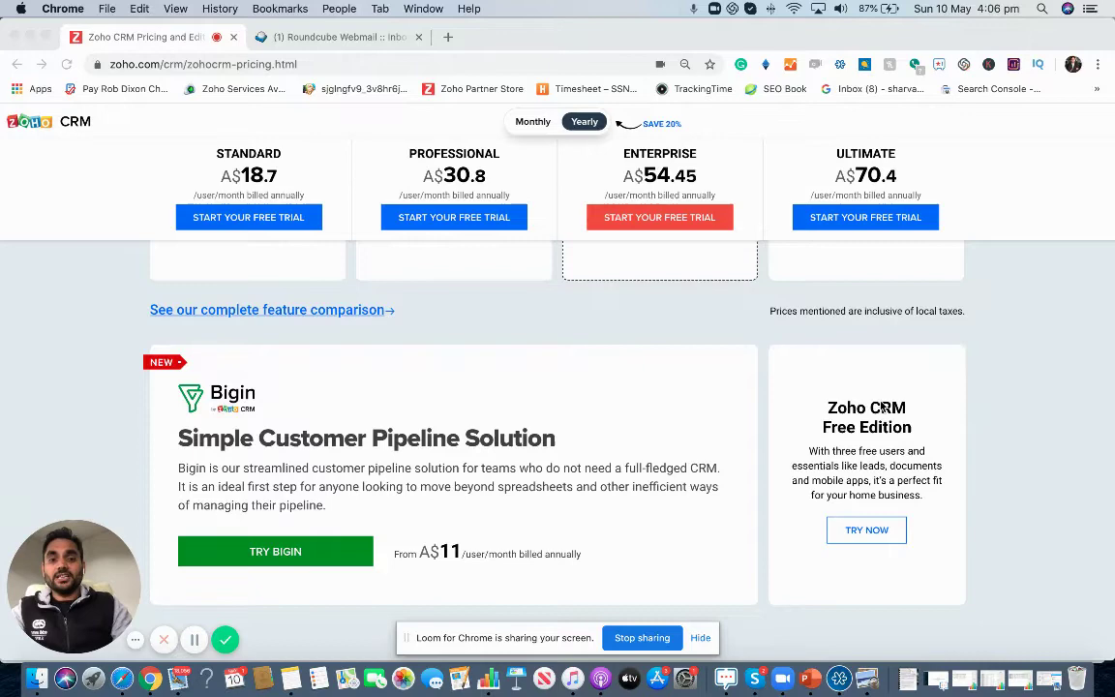
Start the Free Edition sign-up with TRY NOW and look over the form.
click(873, 534)
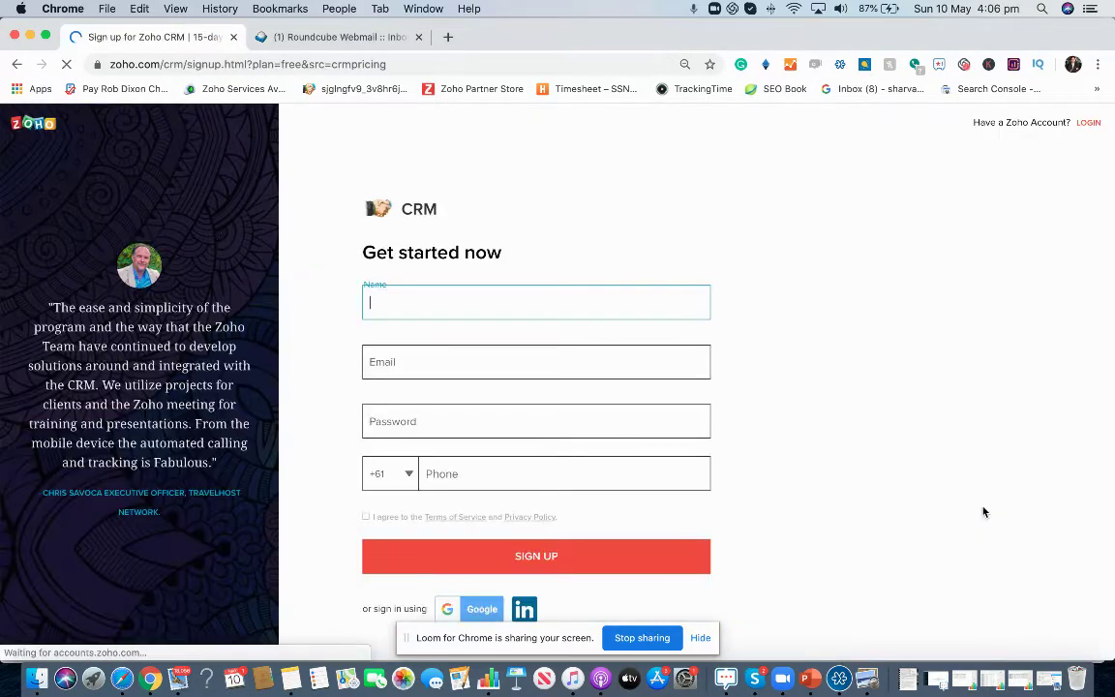
scroll(915, 453, down, 2)
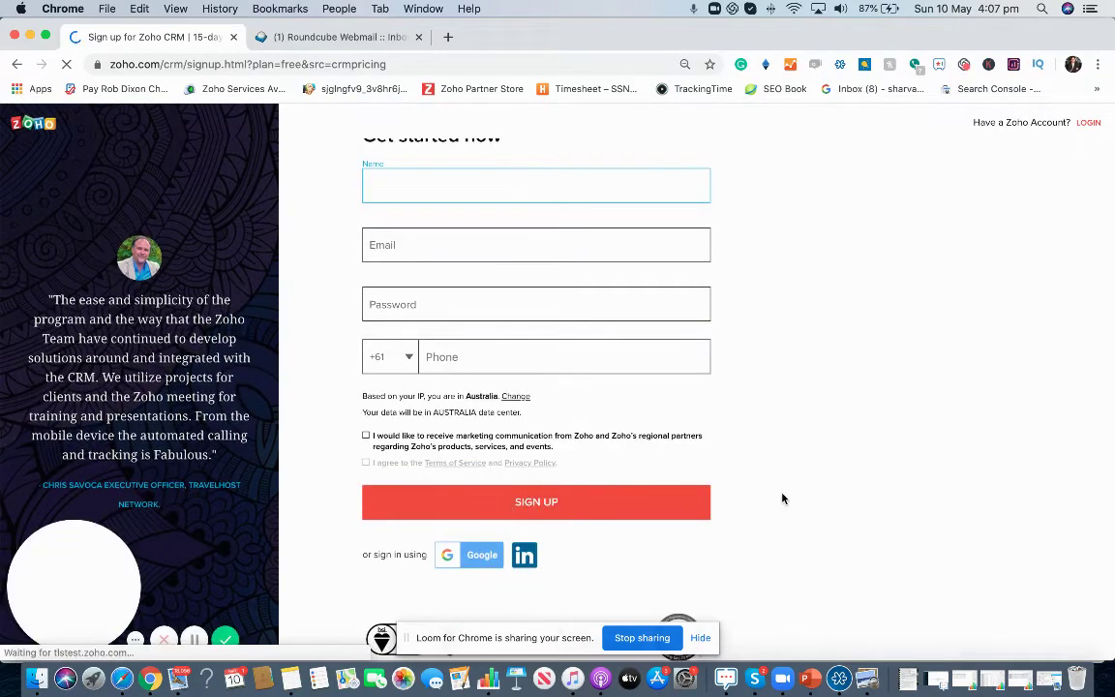
scroll(783, 498, down, 3)
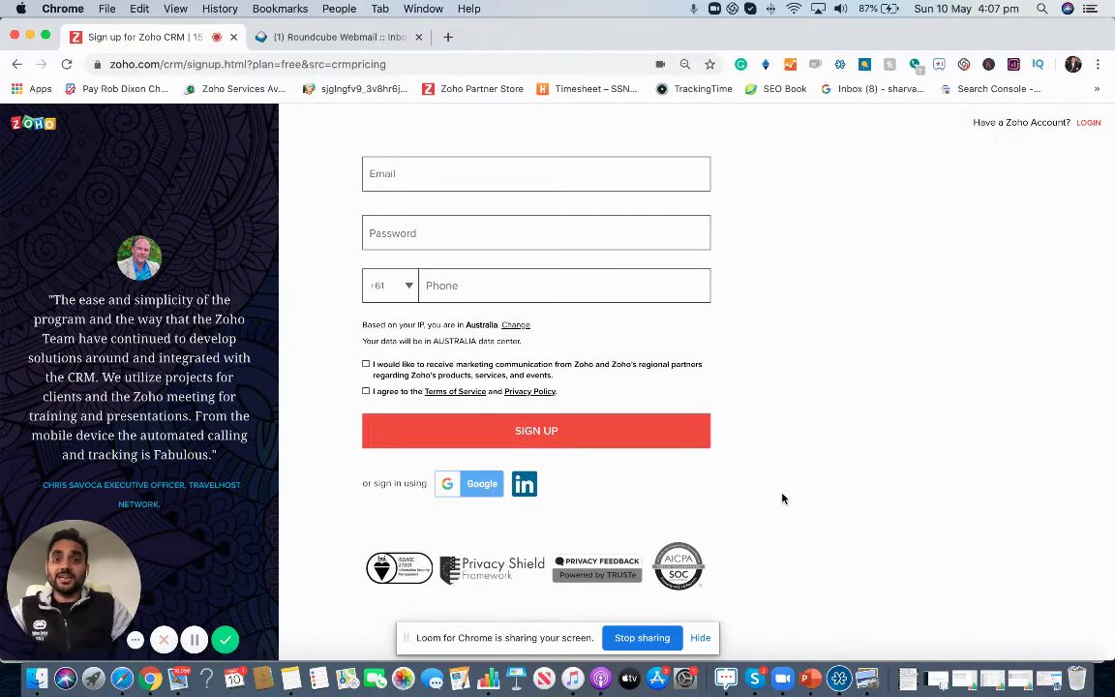
scroll(813, 444, up, 5)
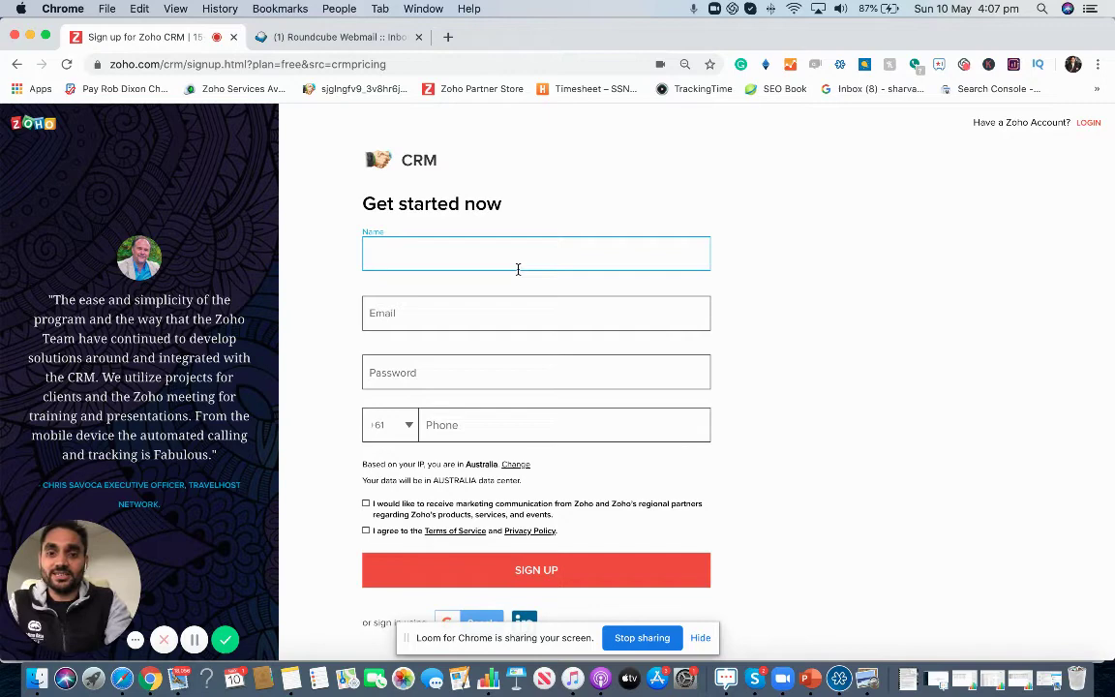
Fill in the user's full name, e-mail address, account password and phone number.
text(S)
key(BackSpace)
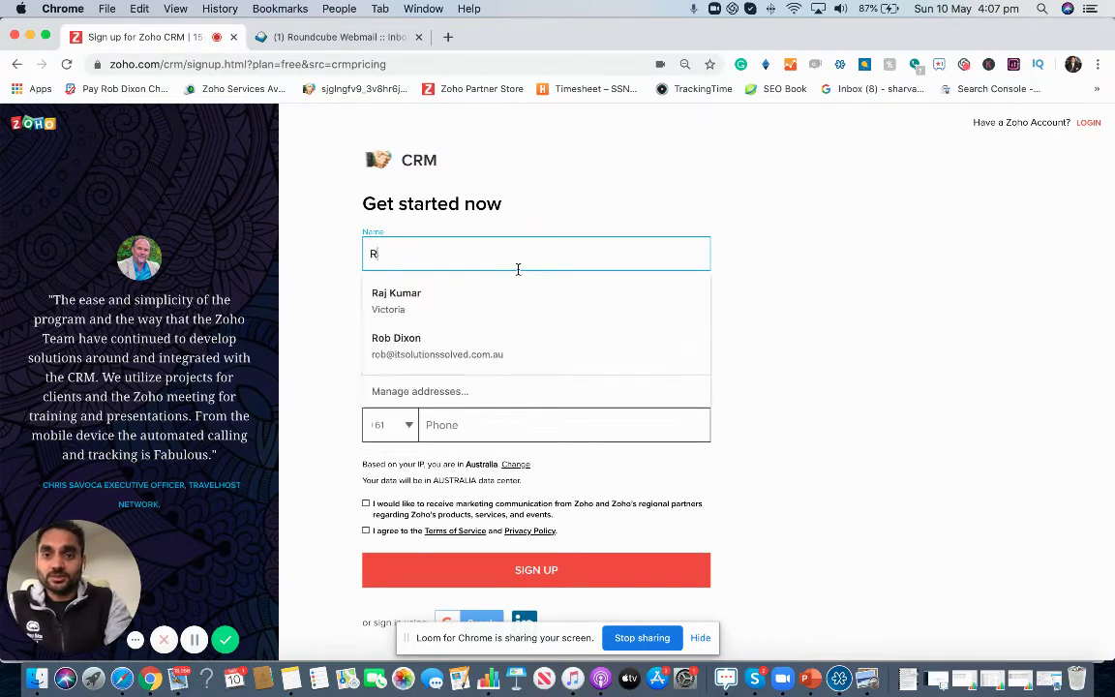
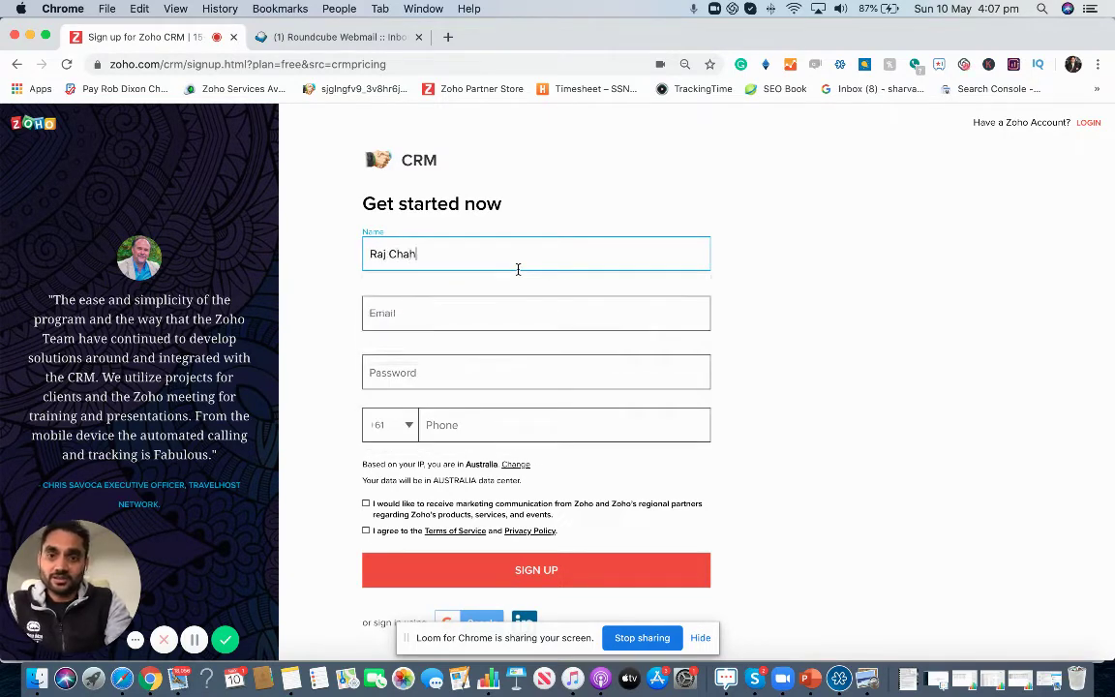
click(496, 313)
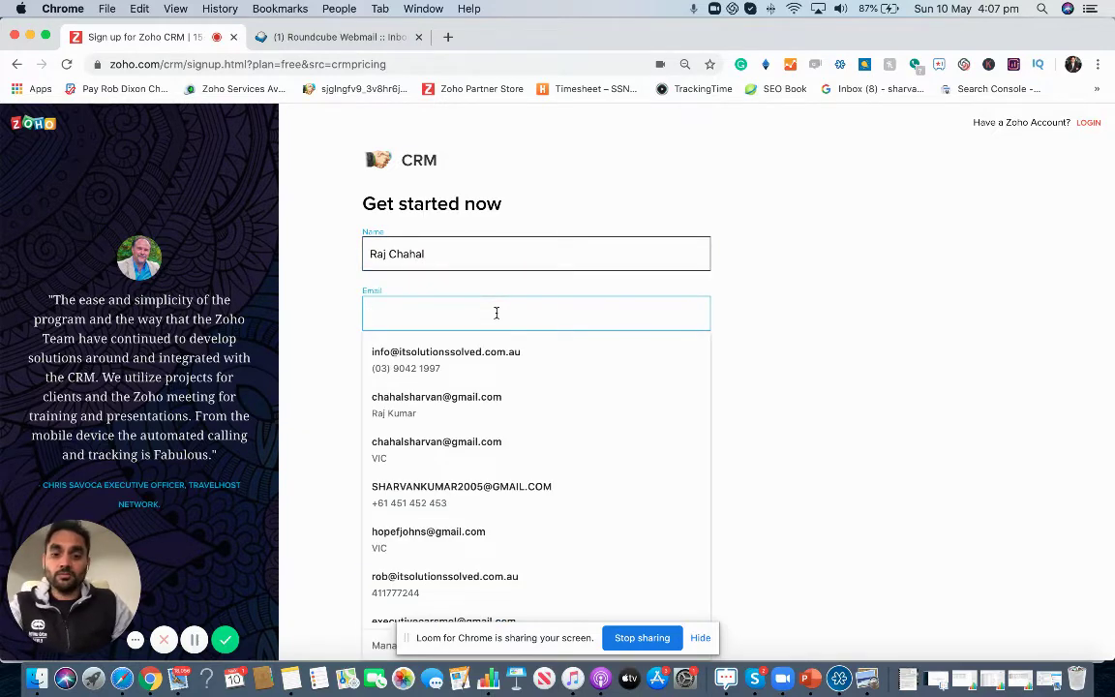
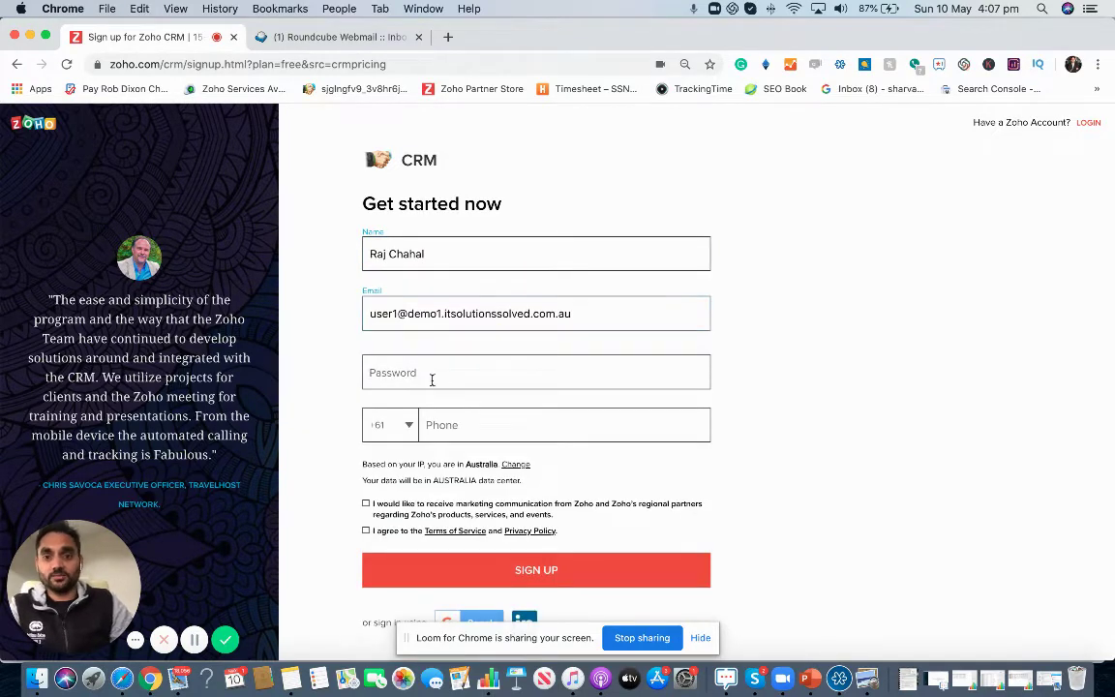
click(433, 379)
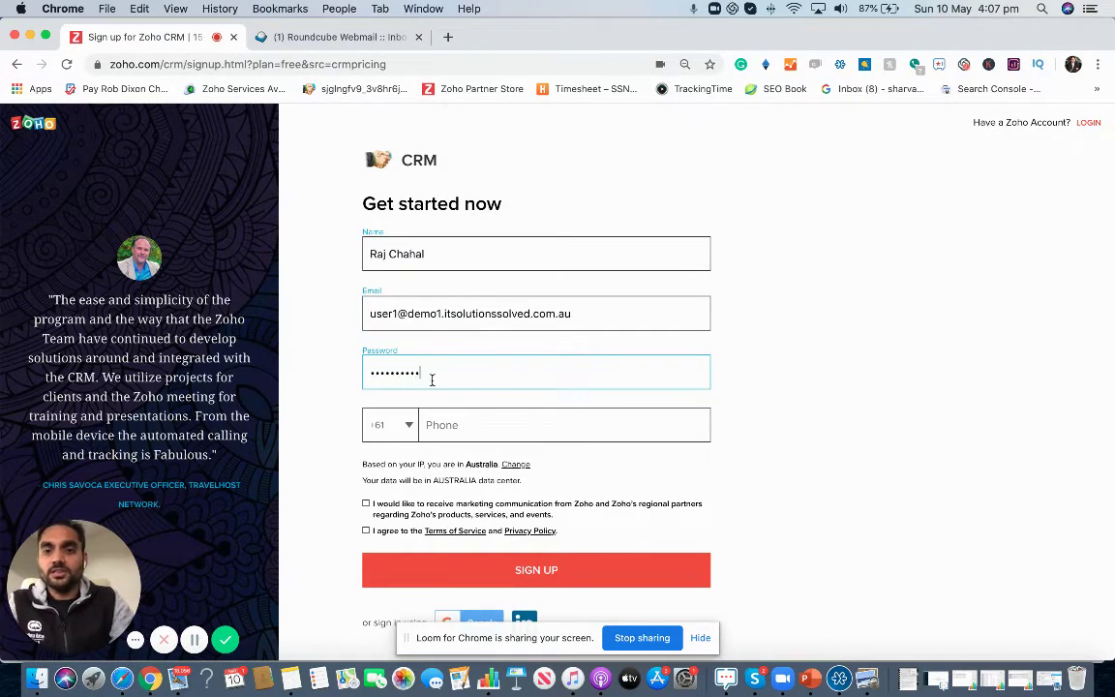
click(493, 432)
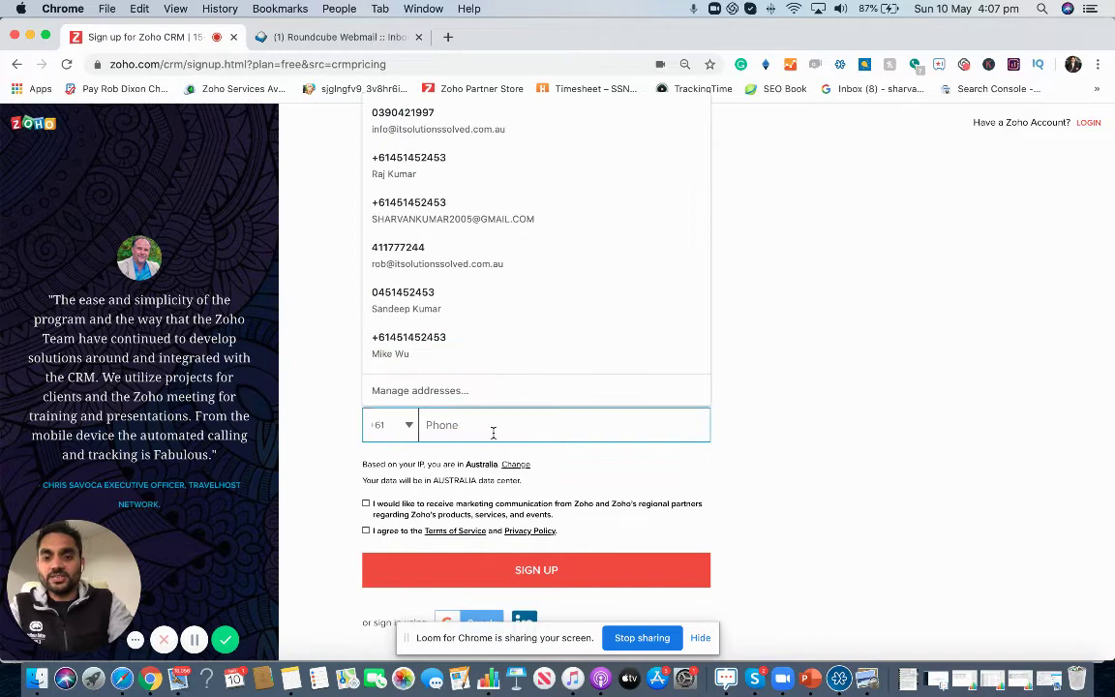
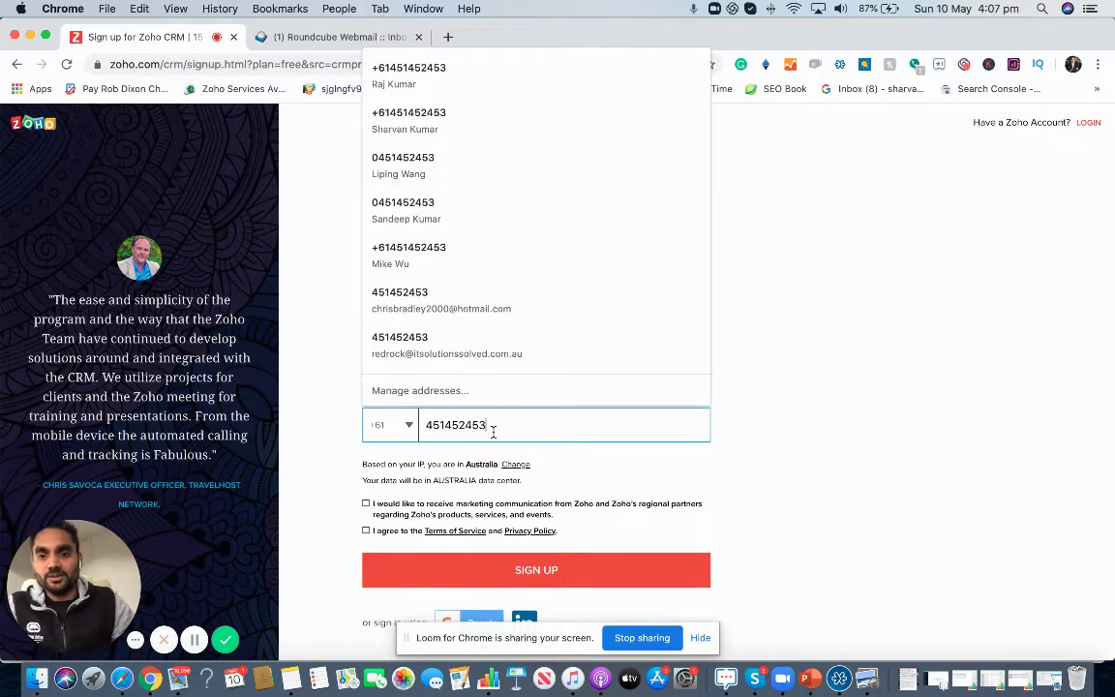
Tick the marketing opt-in and Terms of Service boxes, then submit the sign-up.
click(366, 503)
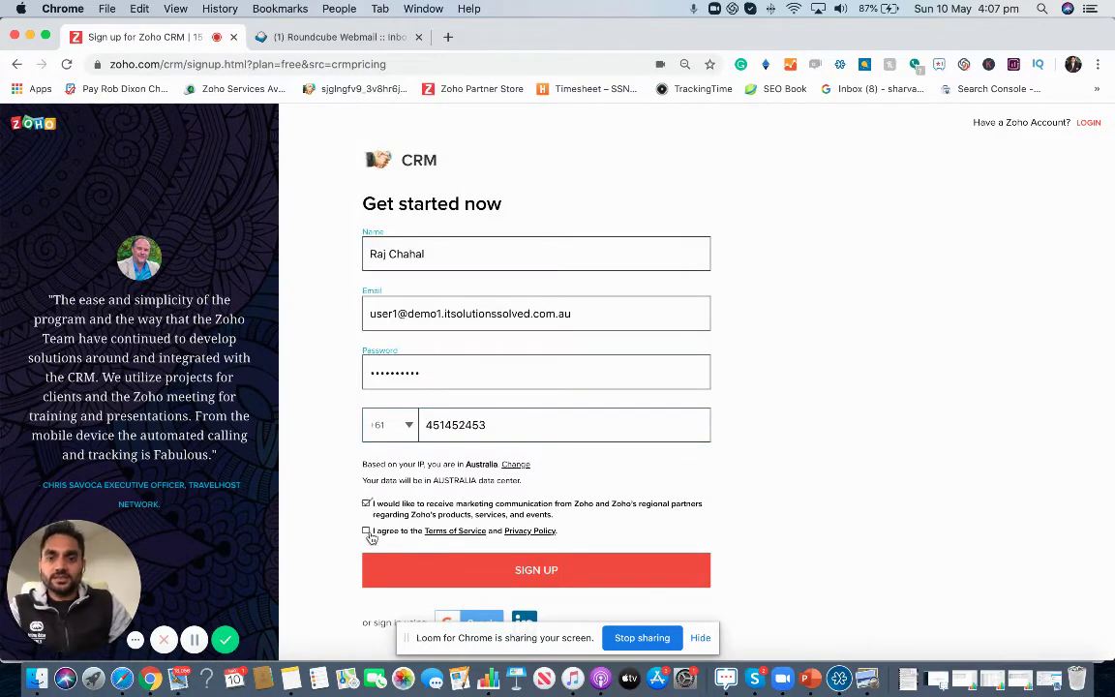
click(366, 531)
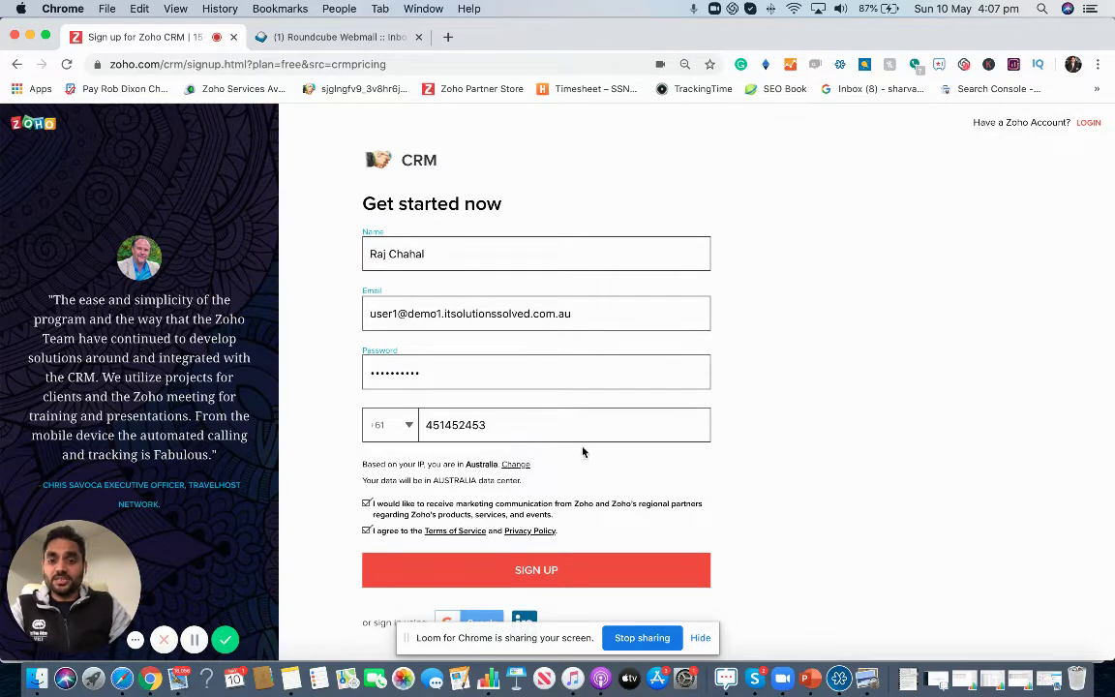
scroll(698, 467, down, 2)
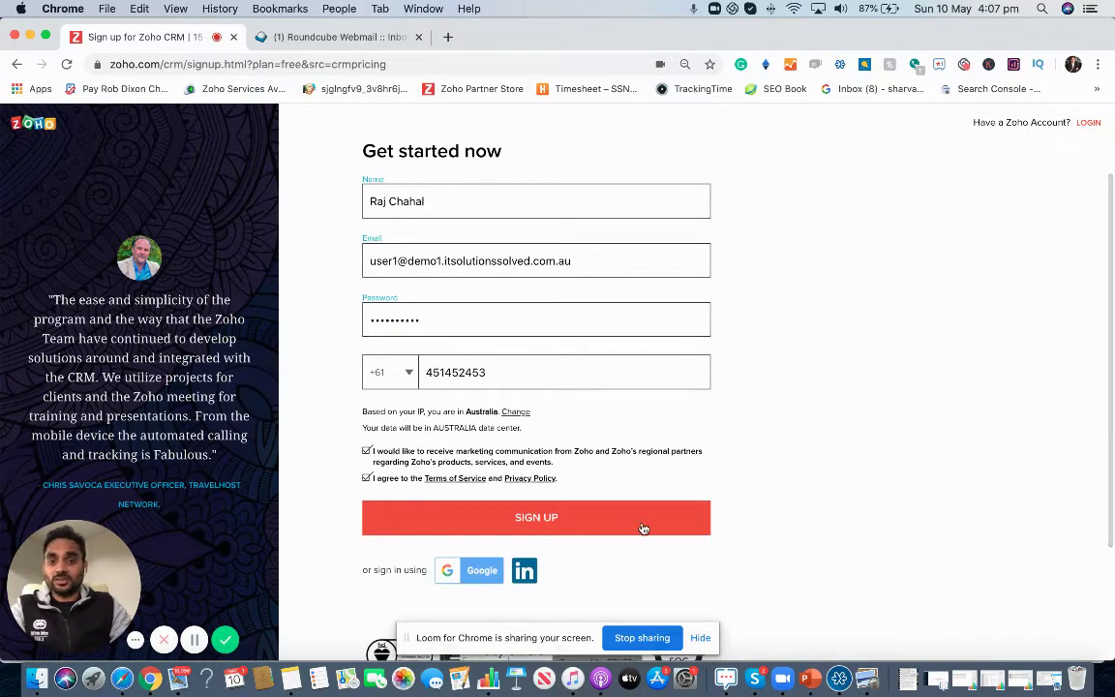
click(579, 523)
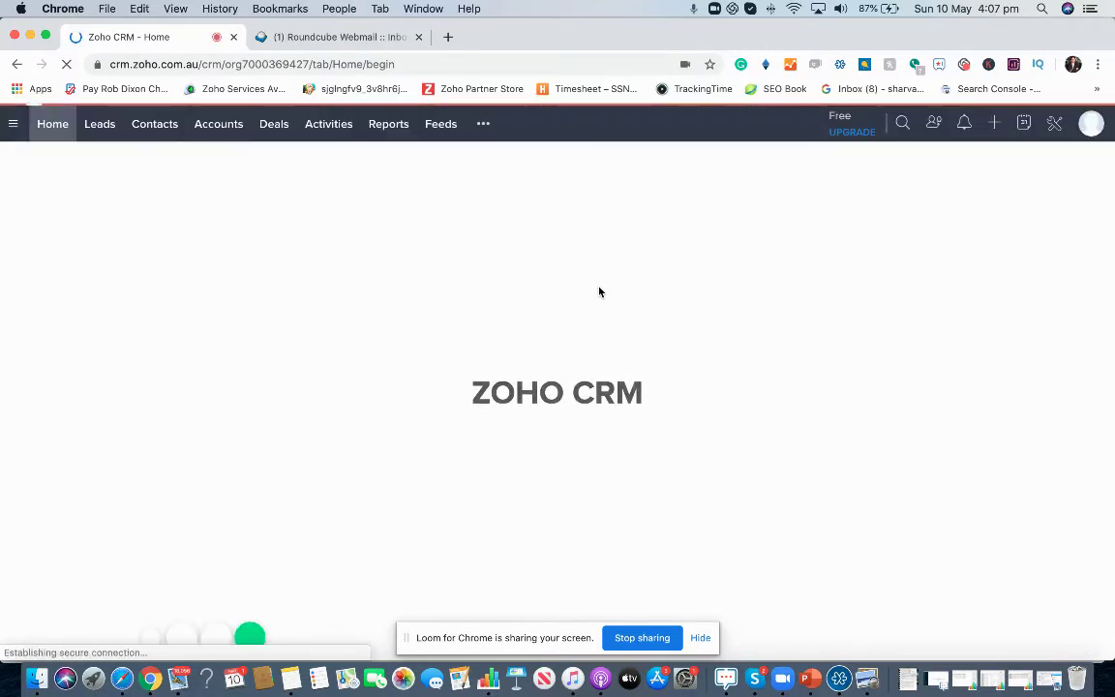
Check the webmail inbox tab, then return to the CRM welcome screen.
click(337, 37)
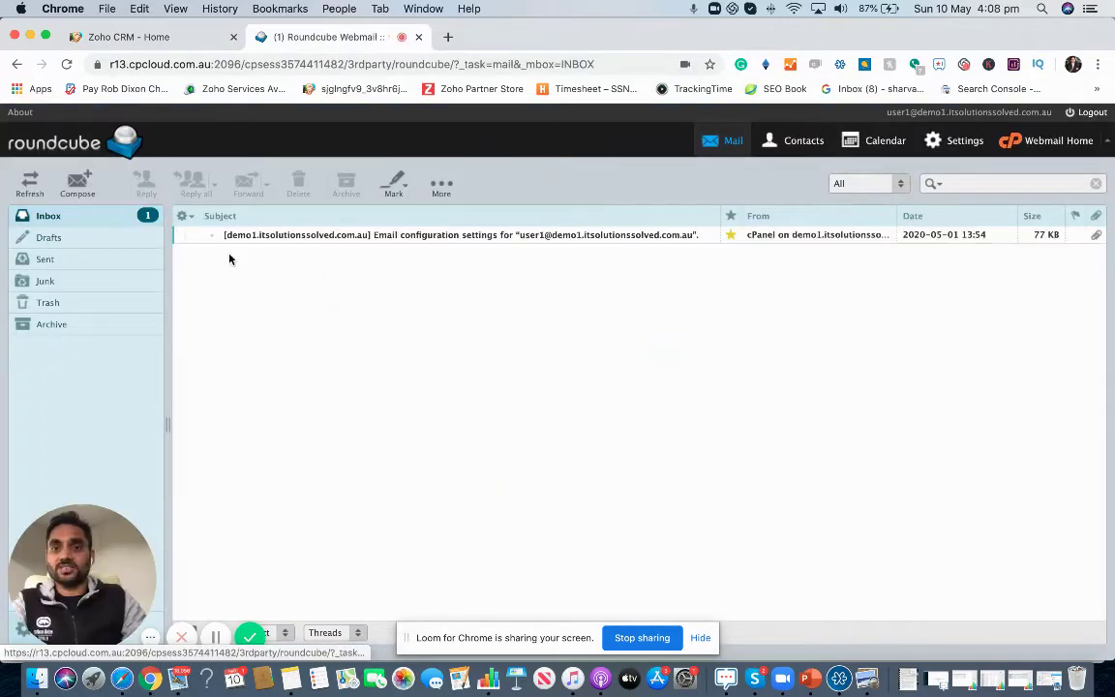
click(145, 39)
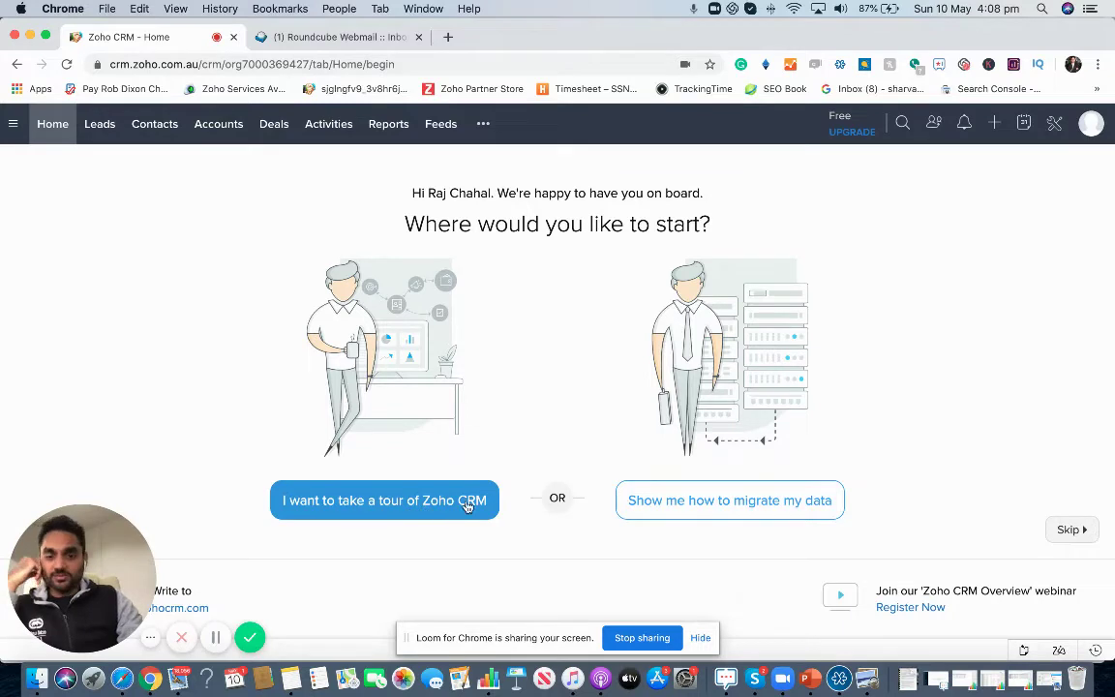
Skip onboarding to the home page and scroll down the pricing page's plan cards.
click(1069, 529)
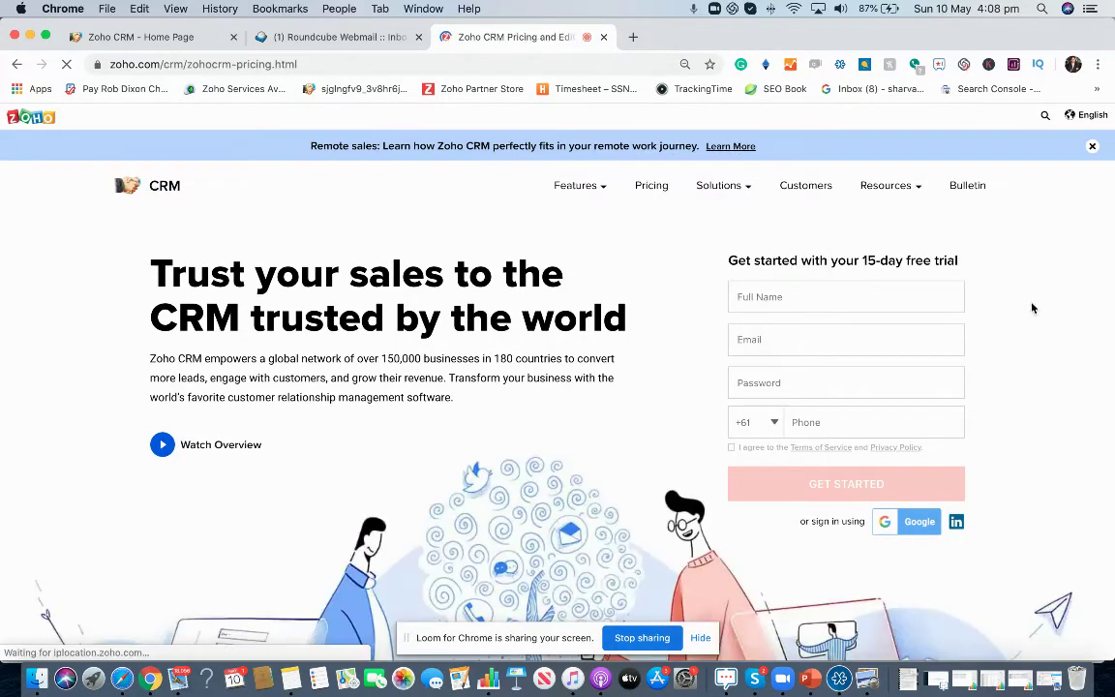
scroll(1034, 310, down, 3)
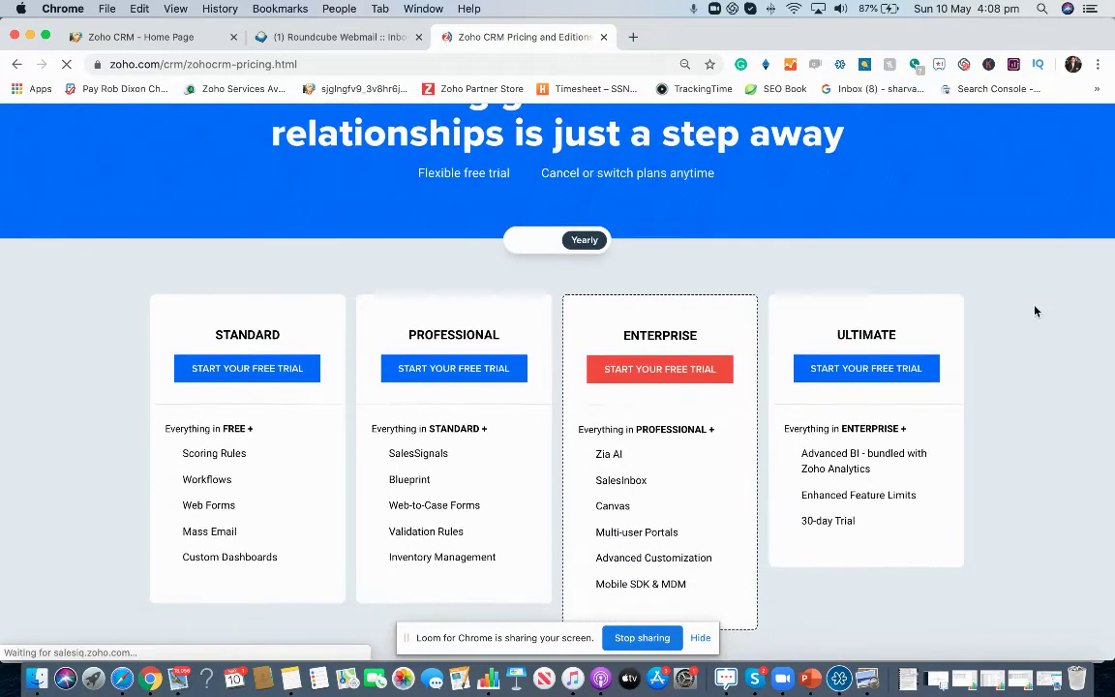
scroll(1033, 309, down, 1)
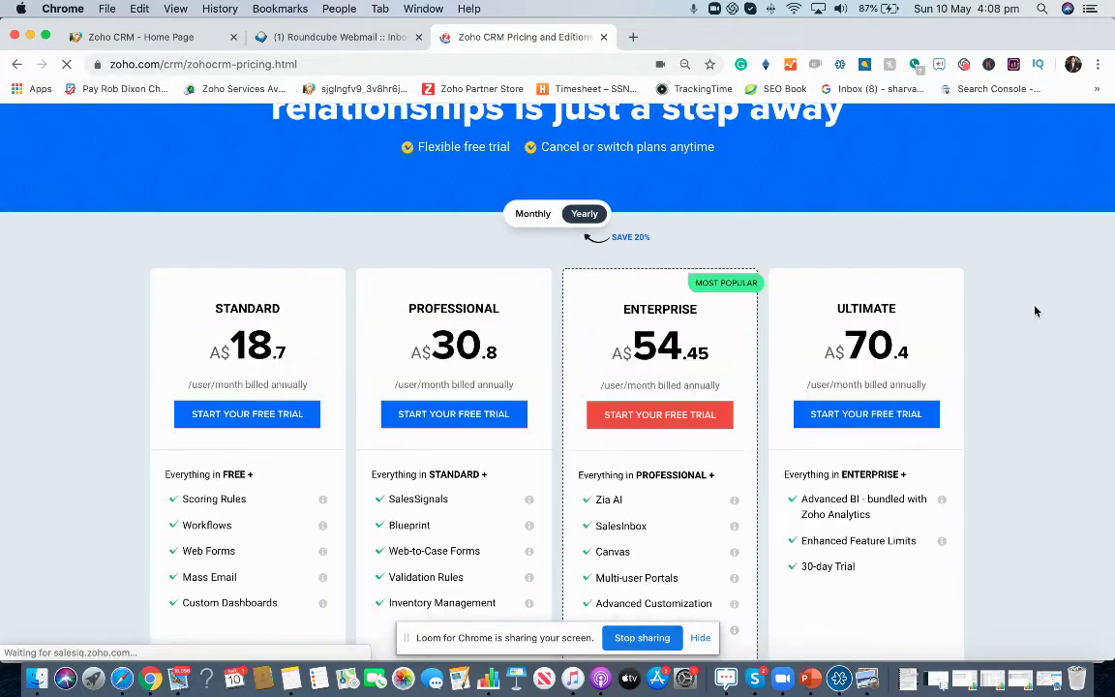
scroll(1034, 310, down, 2)
scroll(1034, 310, down, 2)
scroll(1034, 311, down, 1)
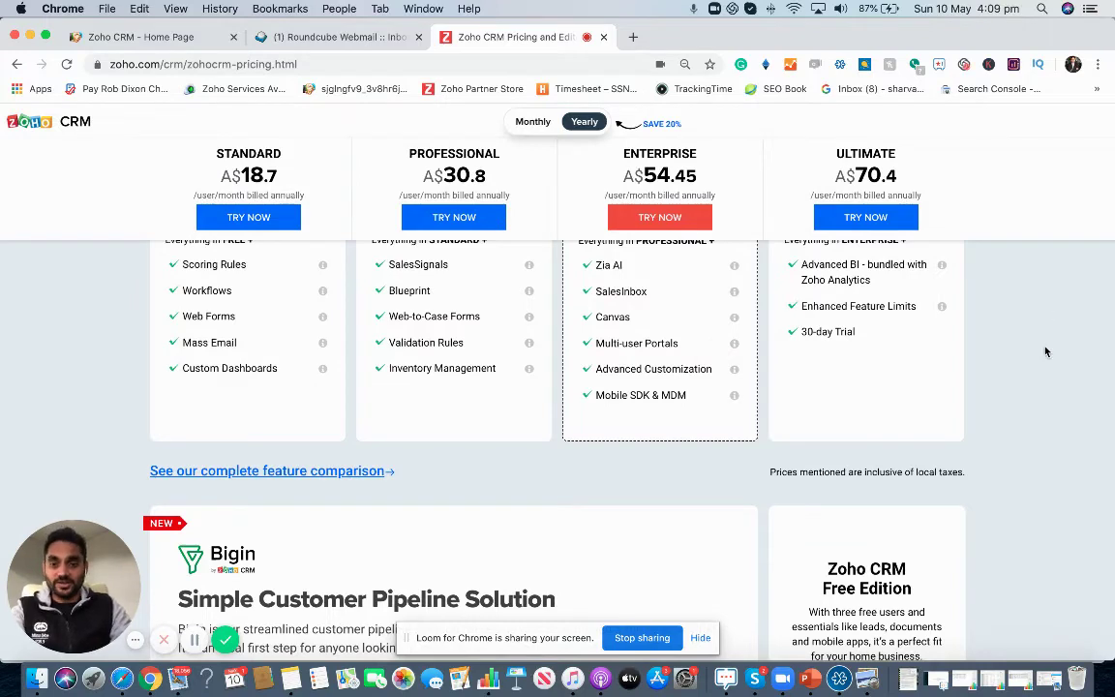
scroll(1045, 351, down, 3)
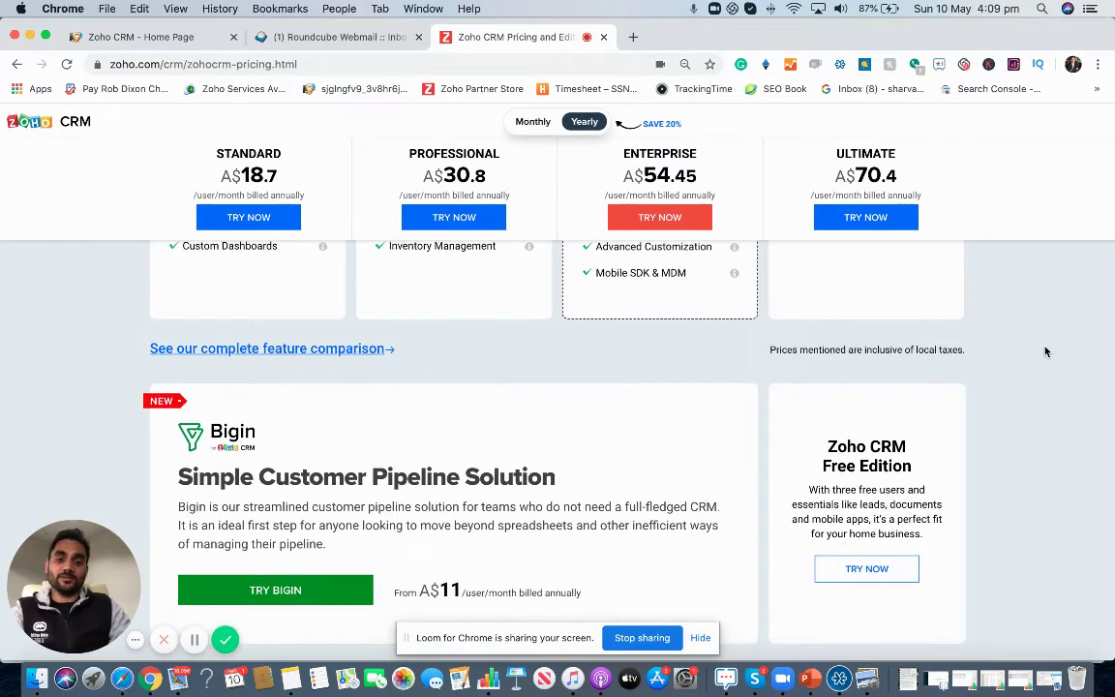
Scroll back up over the plans, then down to the Bigin and Free Edition offers.
scroll(1045, 351, up, 2)
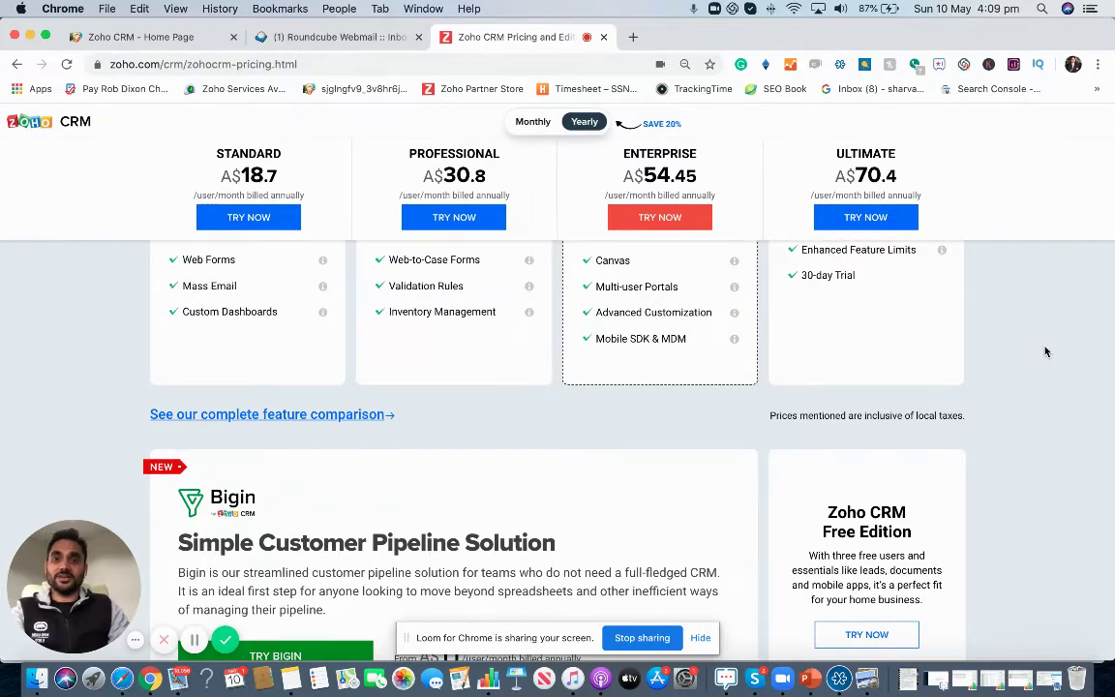
scroll(1045, 351, up, 4)
scroll(1045, 351, up, 3)
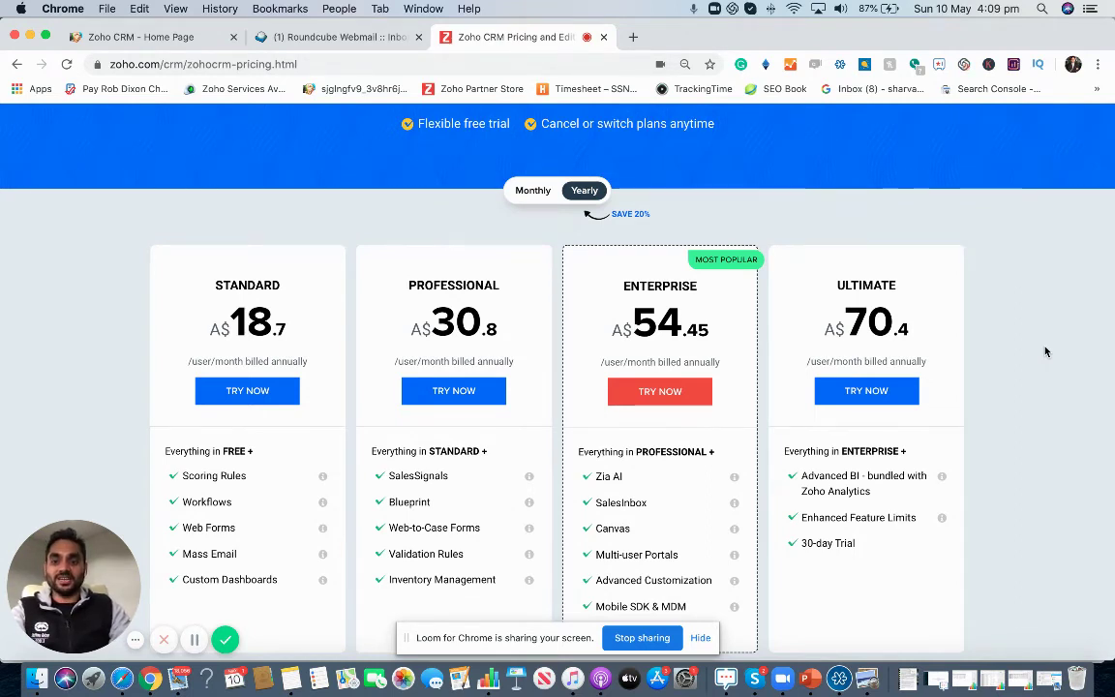
scroll(1045, 351, up, 4)
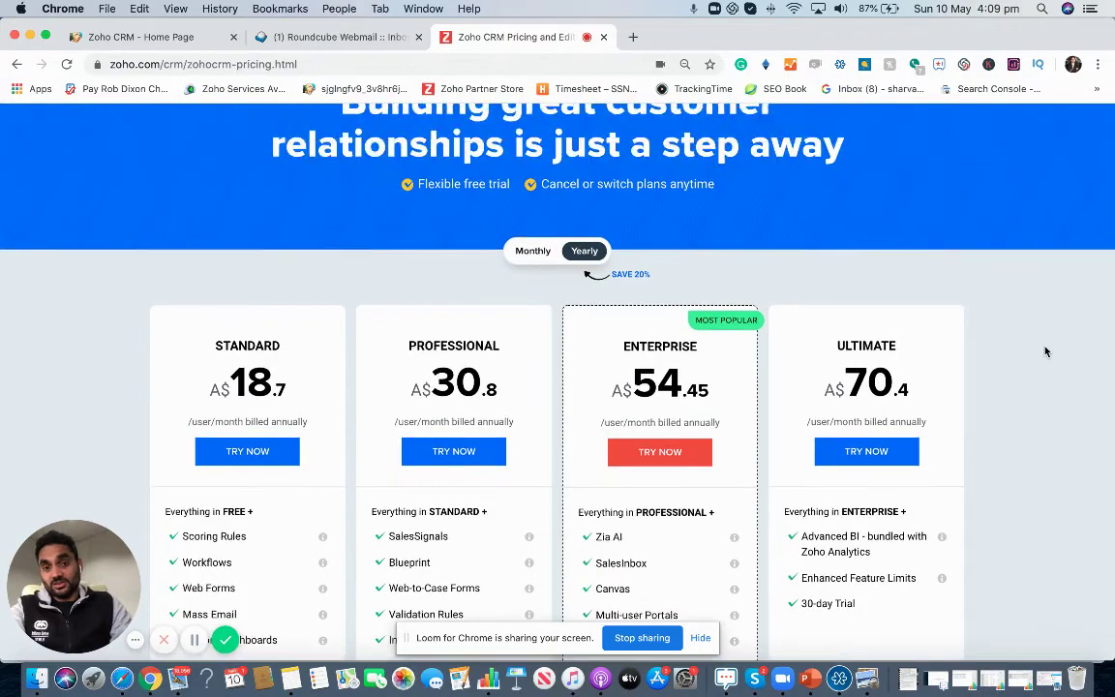
scroll(1045, 351, down, 6)
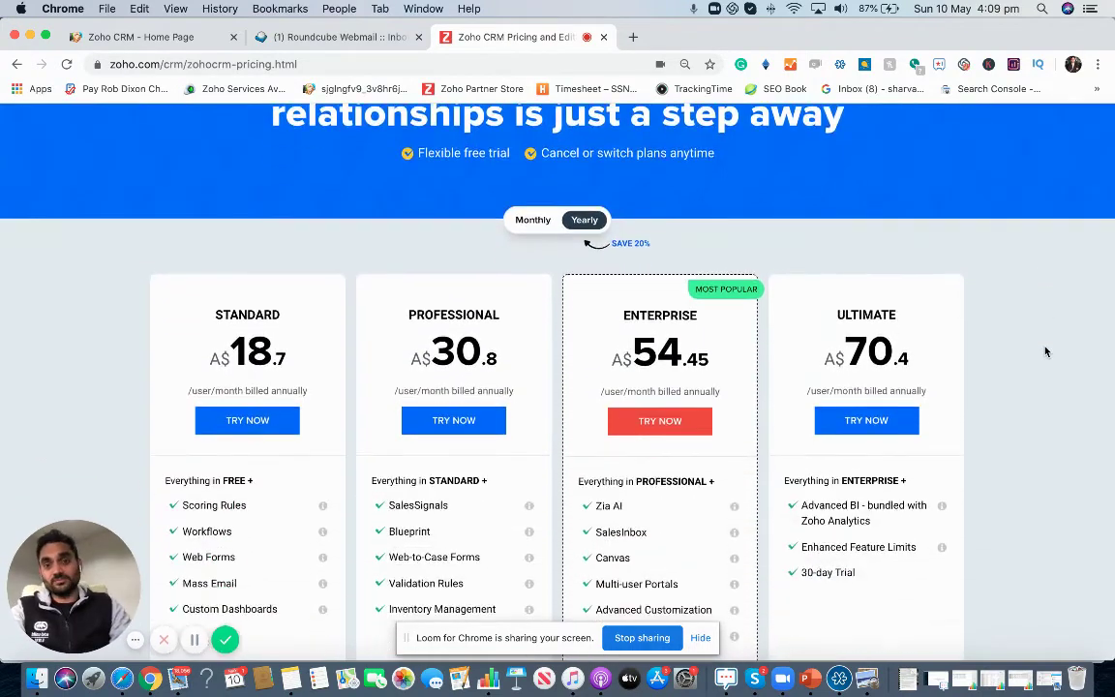
scroll(1045, 351, down, 3)
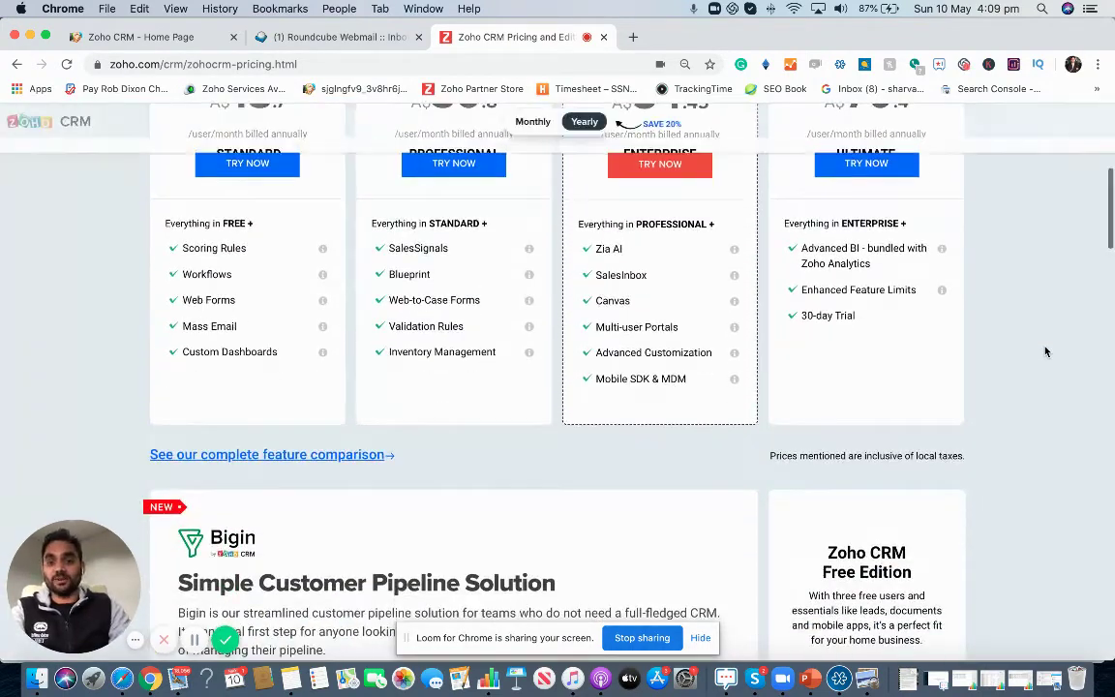
scroll(1045, 351, down, 3)
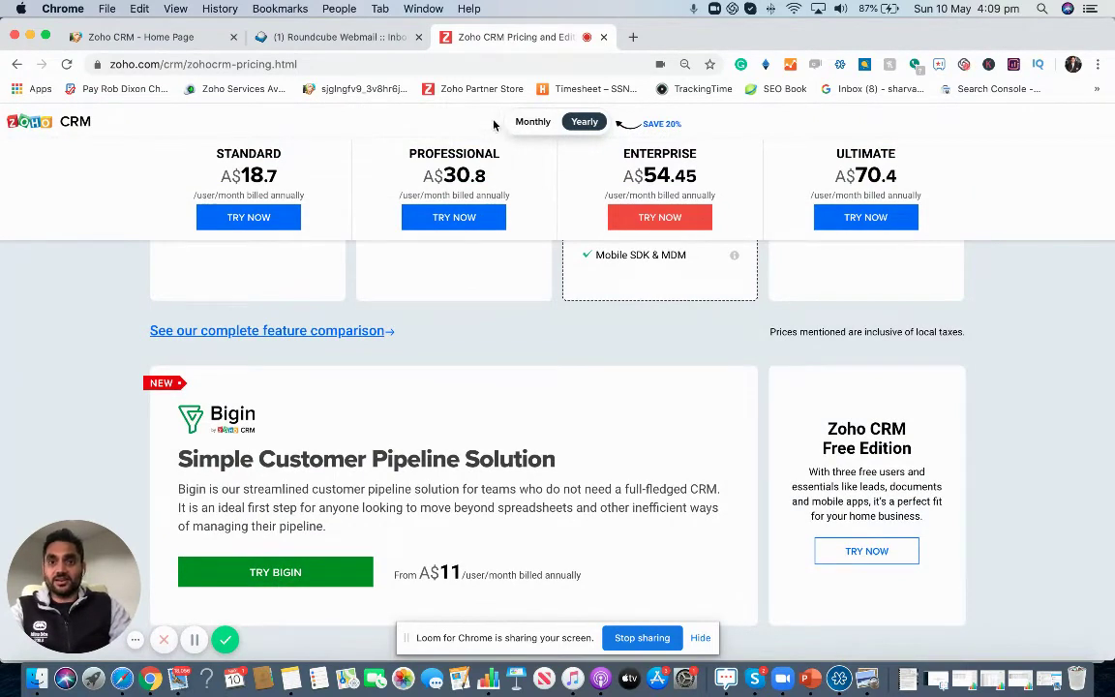
Switch to the 'Zoho CRM - Home Page' tab to view the empty dashboard.
click(177, 39)
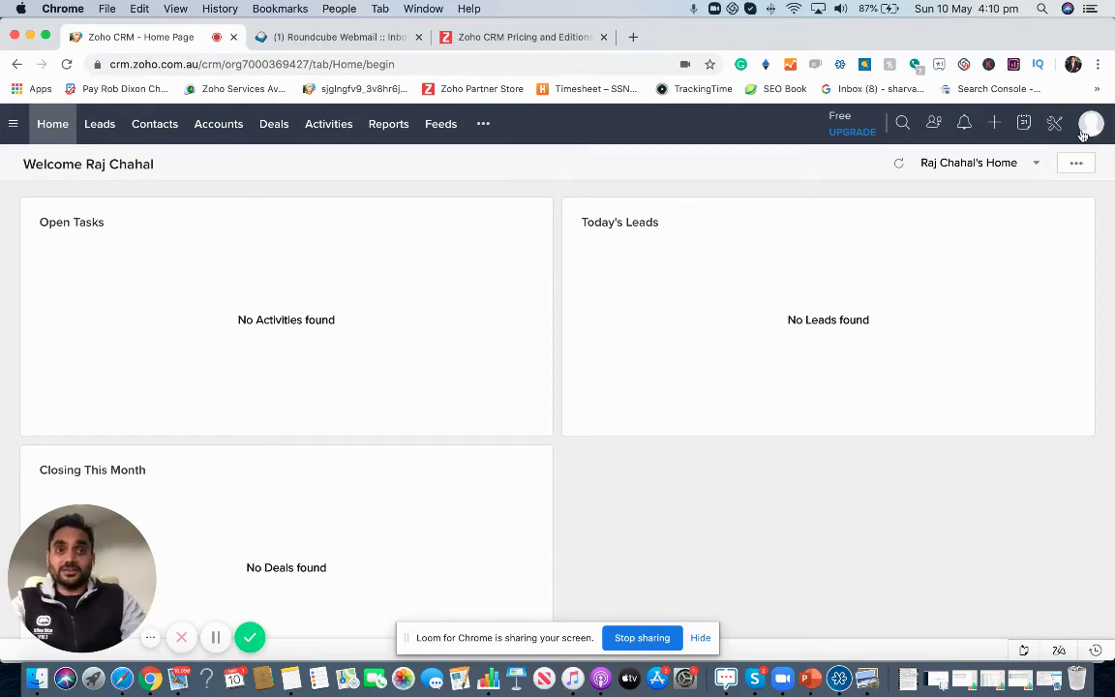
Highlight the Free Edition description and its 'mobile apps' wording on the pricing tab.
click(567, 37)
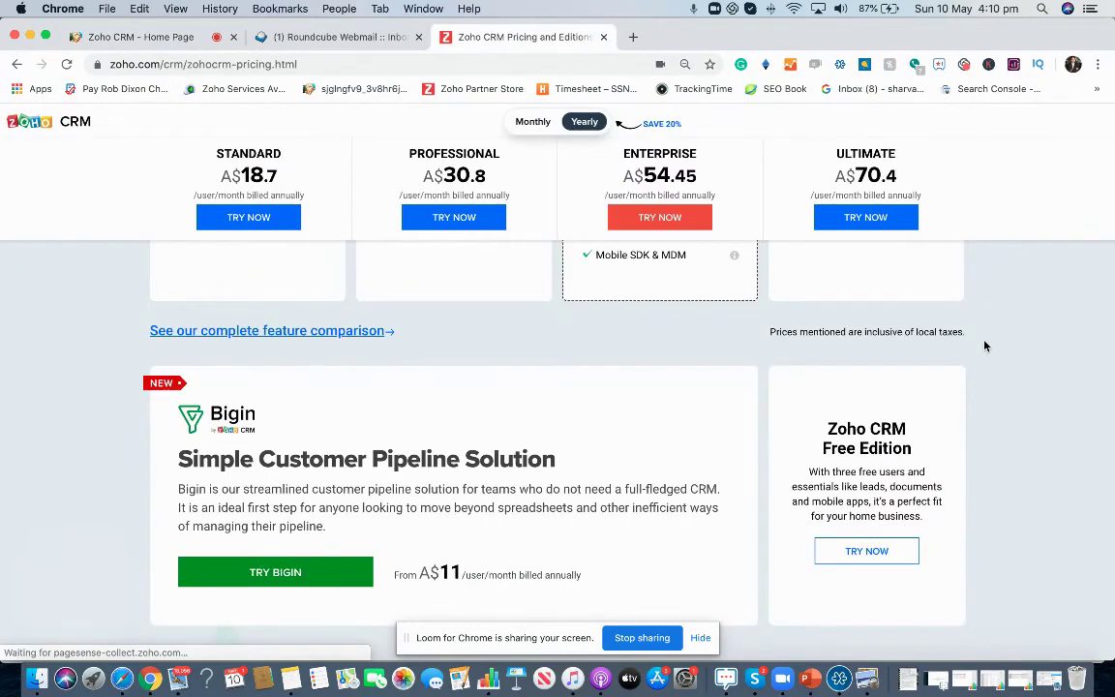
scroll(985, 346, down, 3)
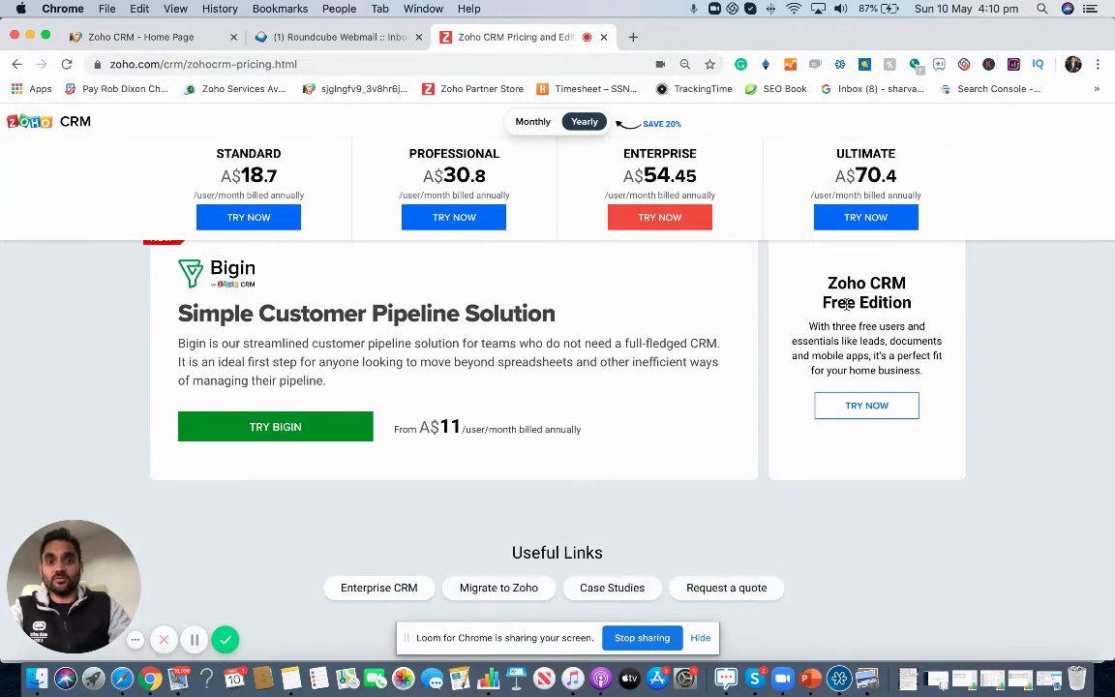
drag(815, 312, 935, 377)
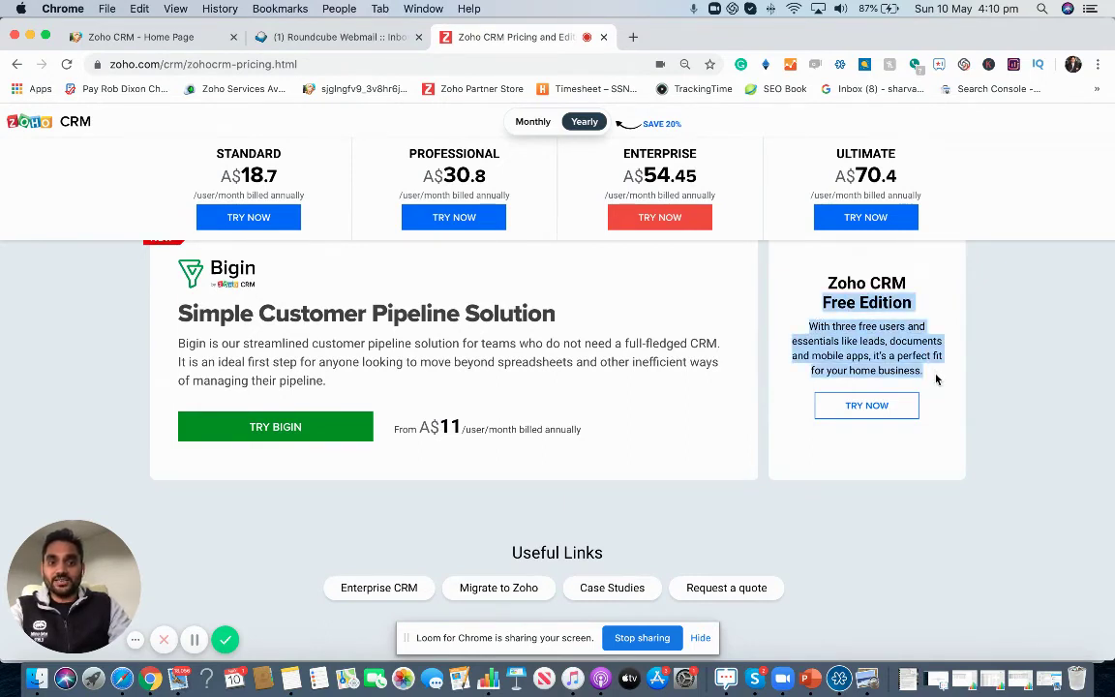
click(828, 358)
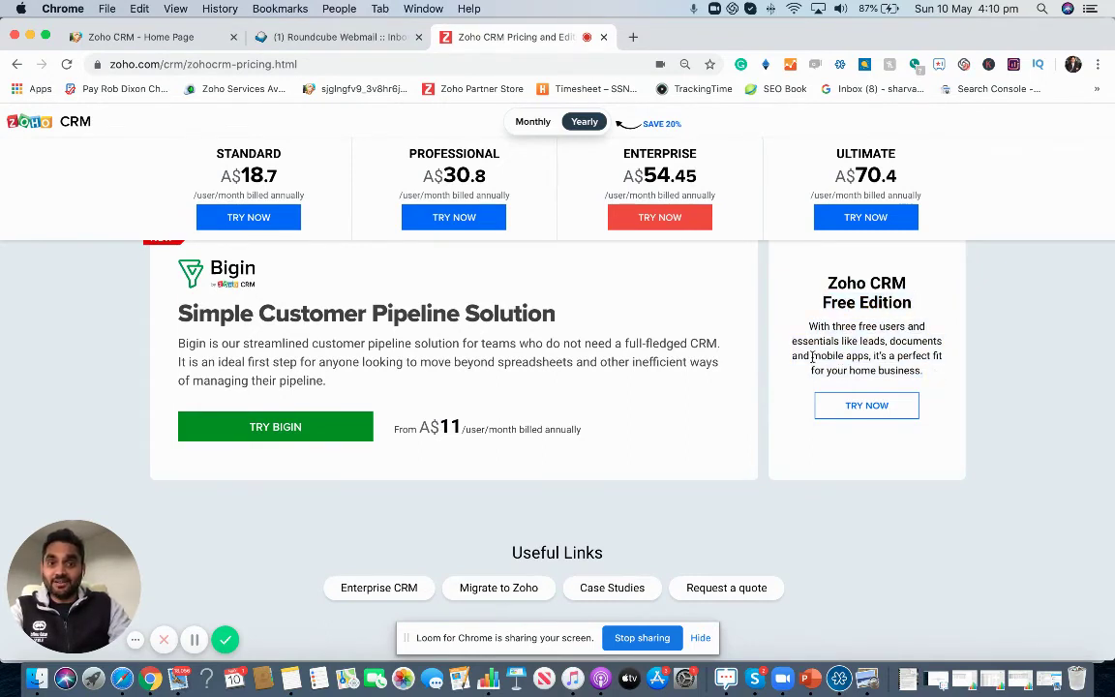
drag(811, 357, 867, 358)
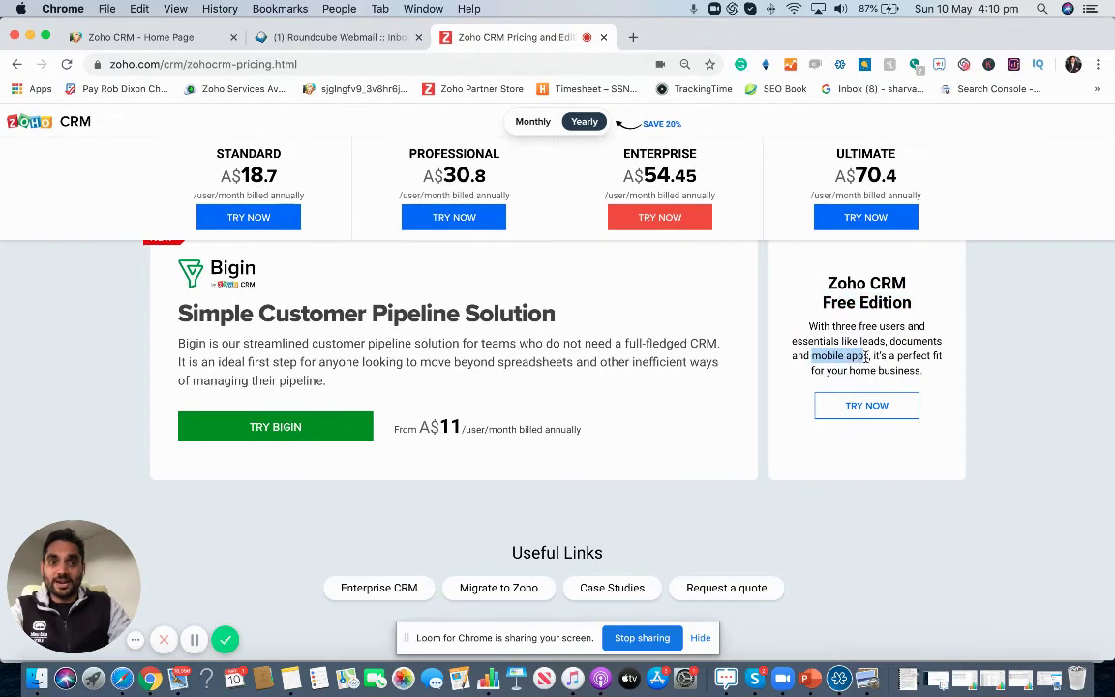
click(935, 377)
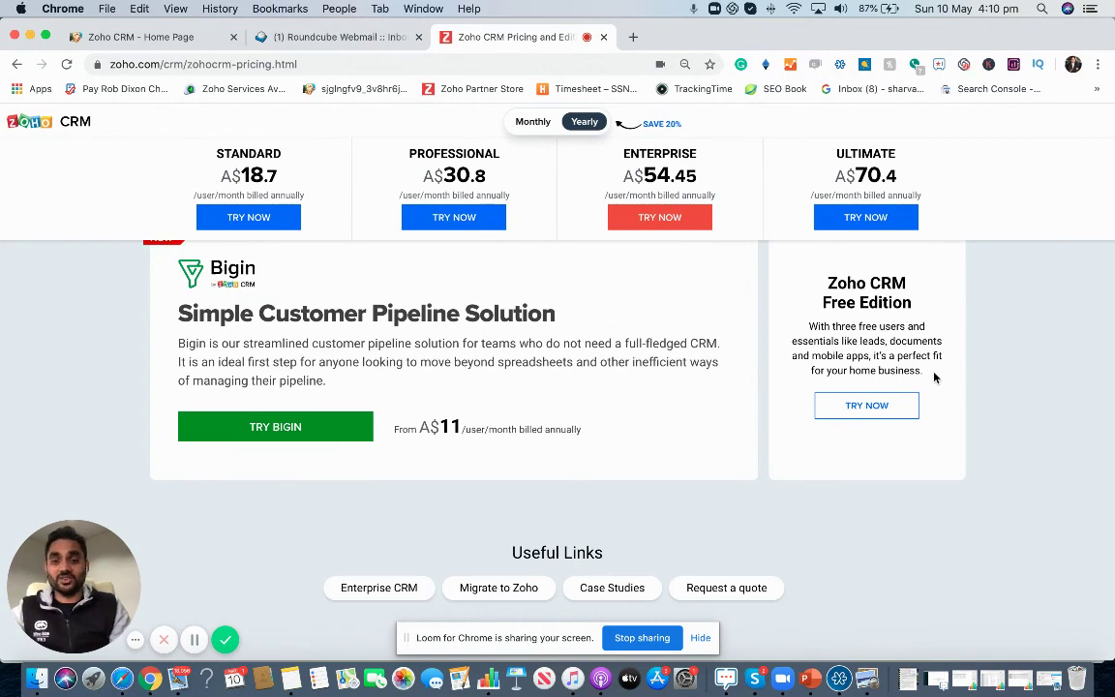
scroll(1020, 368, up, 3)
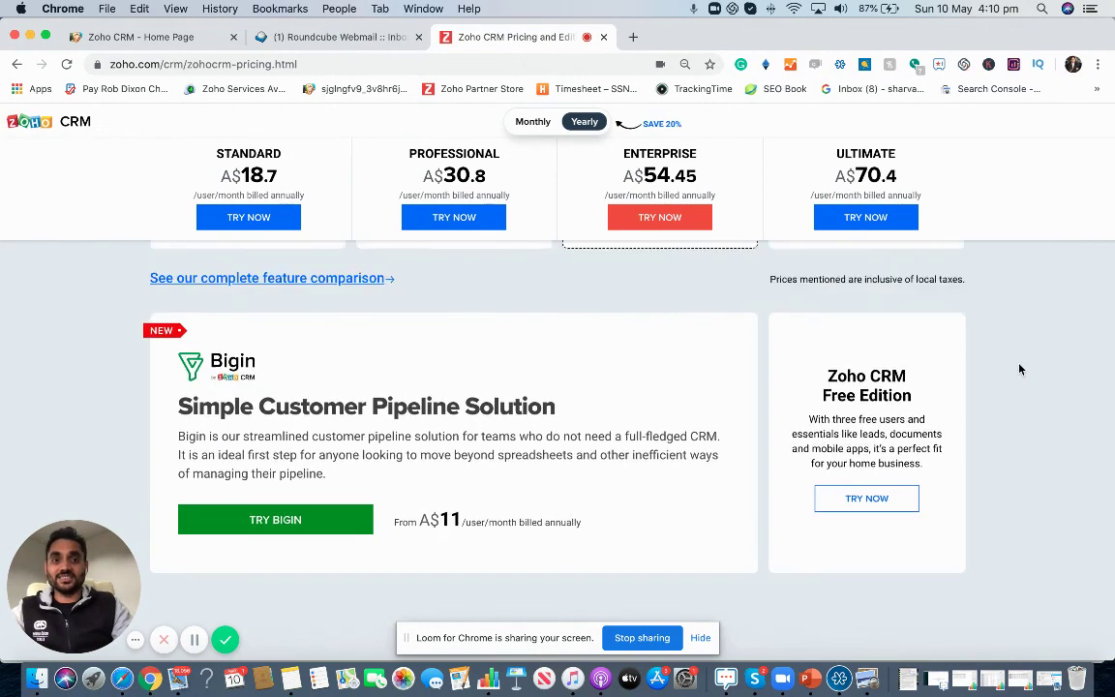